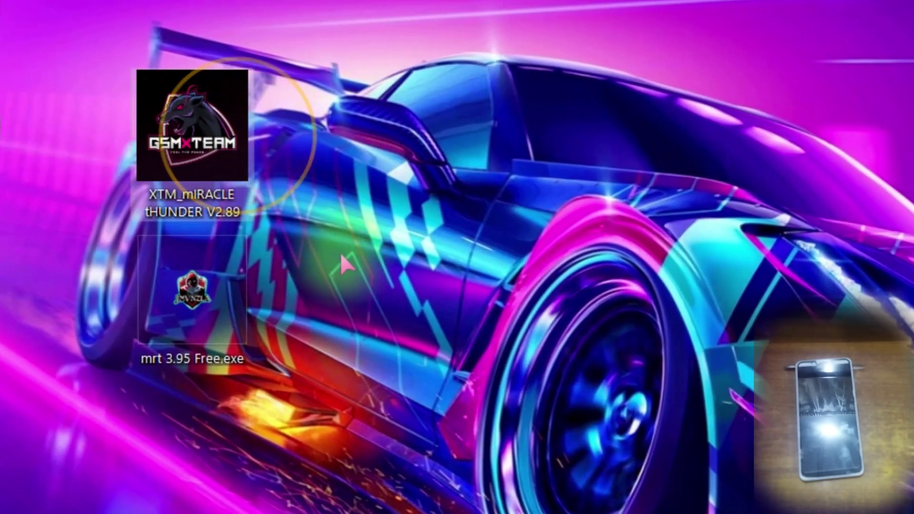
Launch the XTM_mIRACLE tHUNDER V2.89 loader from its desktop icon.
click(213, 298)
click(336, 241)
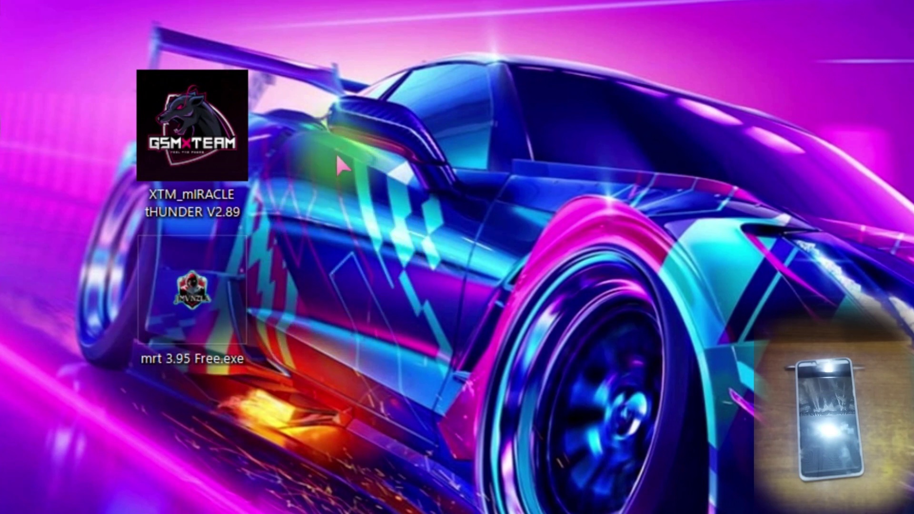
double_click(213, 132)
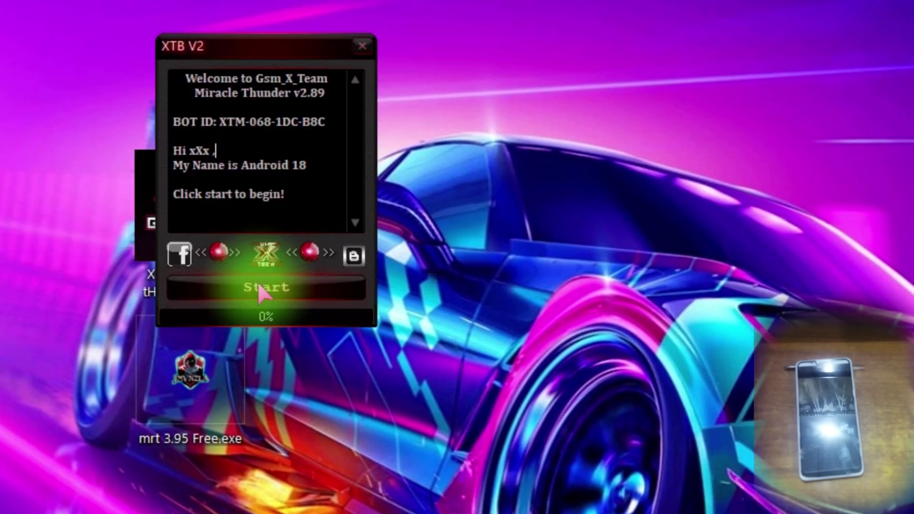
Start the XTB V2 loader and let it reach 100% to open Miracle Box.
click(258, 282)
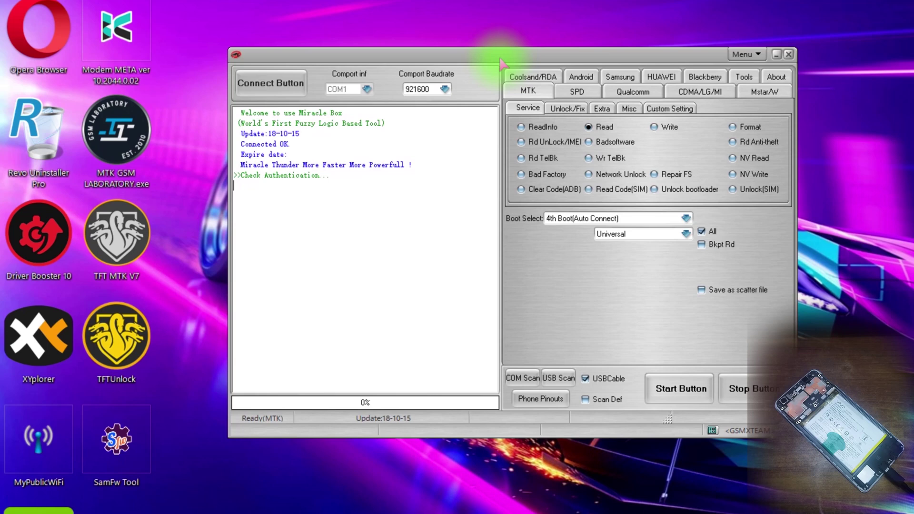
Open Device Manager via Win+X, resize it, and expand Ports (COM & LPT).
key(super+x)
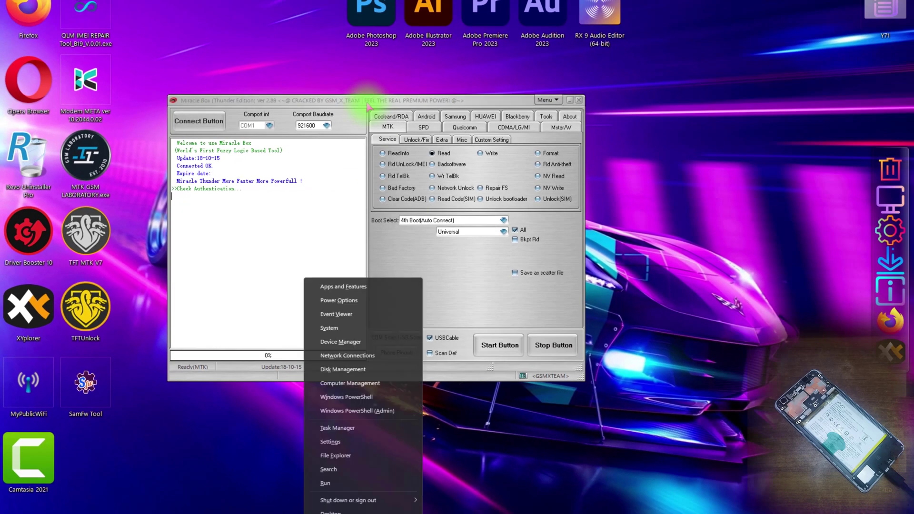
key(m)
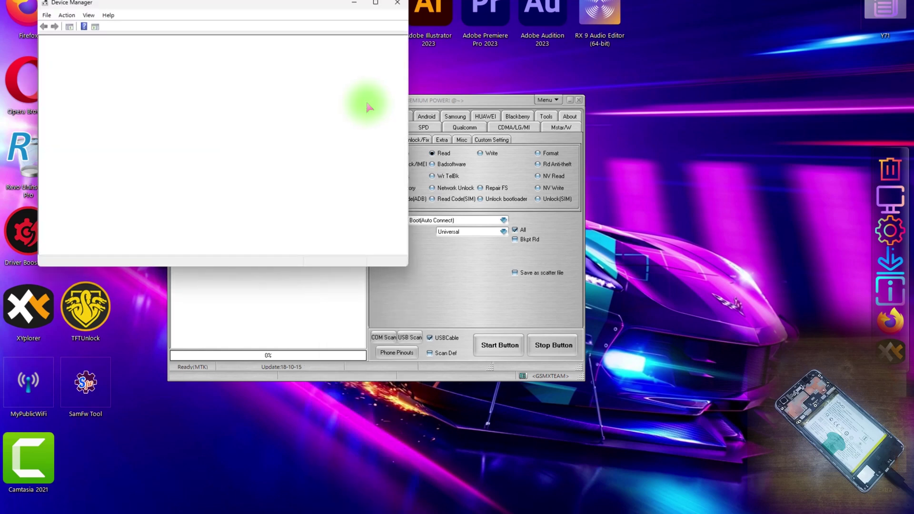
drag(398, 264, 178, 357)
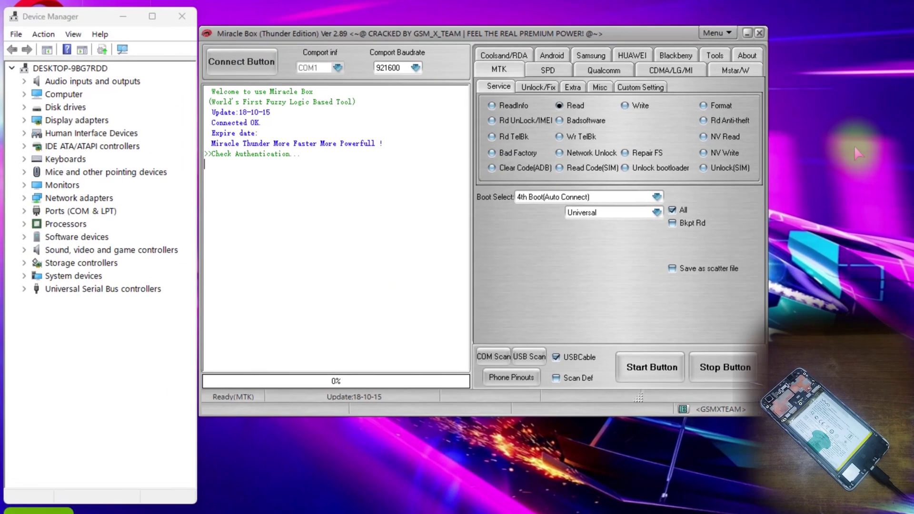
double_click(67, 211)
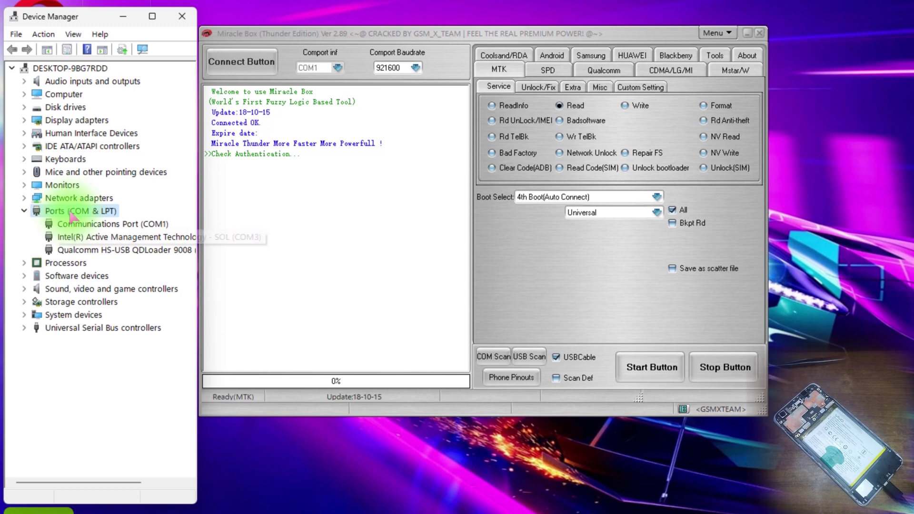
Arrange the windows and open Miracle Box's Qualcomm Read/Format Flash page.
click(107, 250)
drag(197, 280, 242, 285)
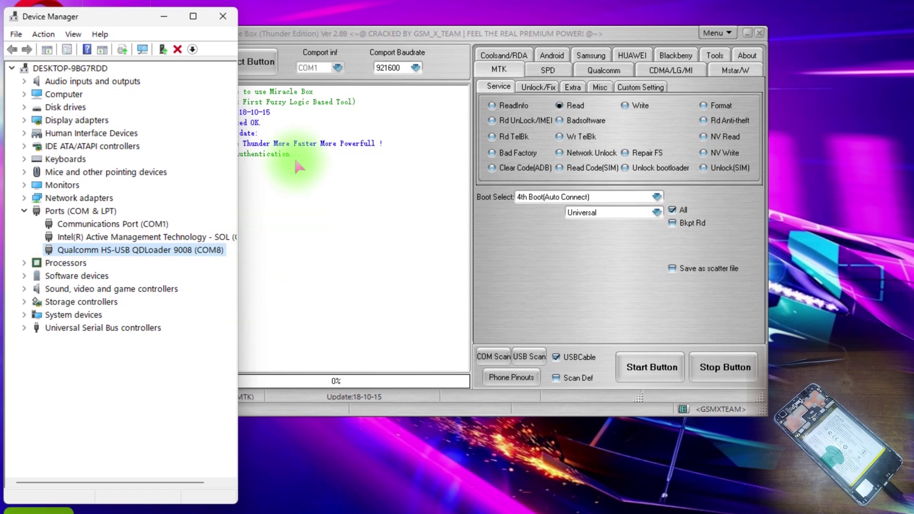
drag(350, 36, 374, 36)
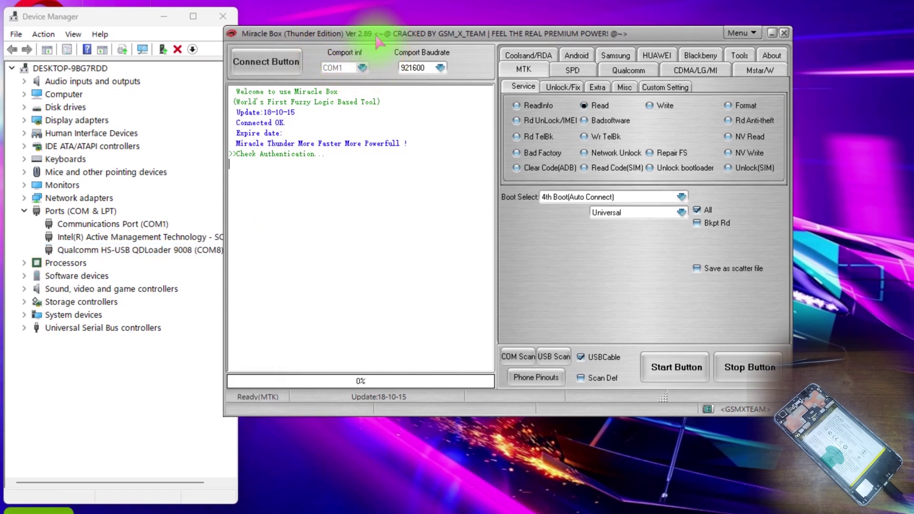
click(629, 71)
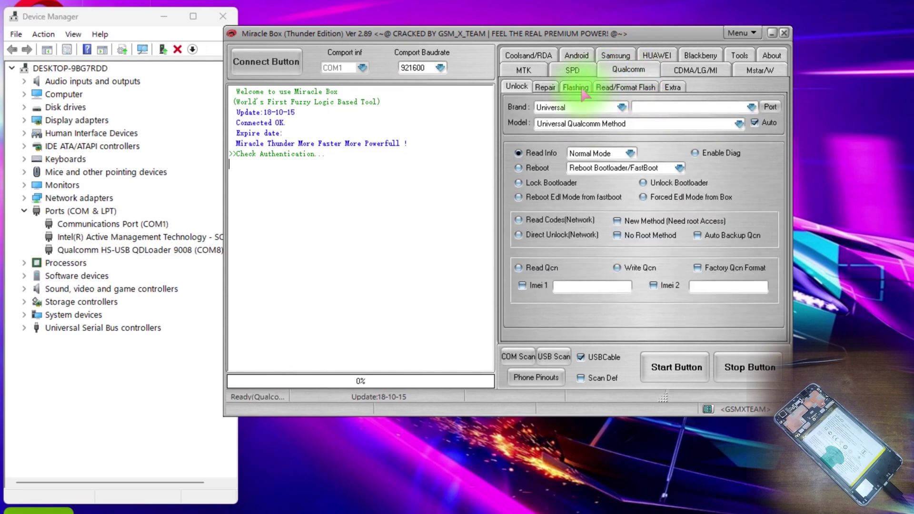
click(545, 88)
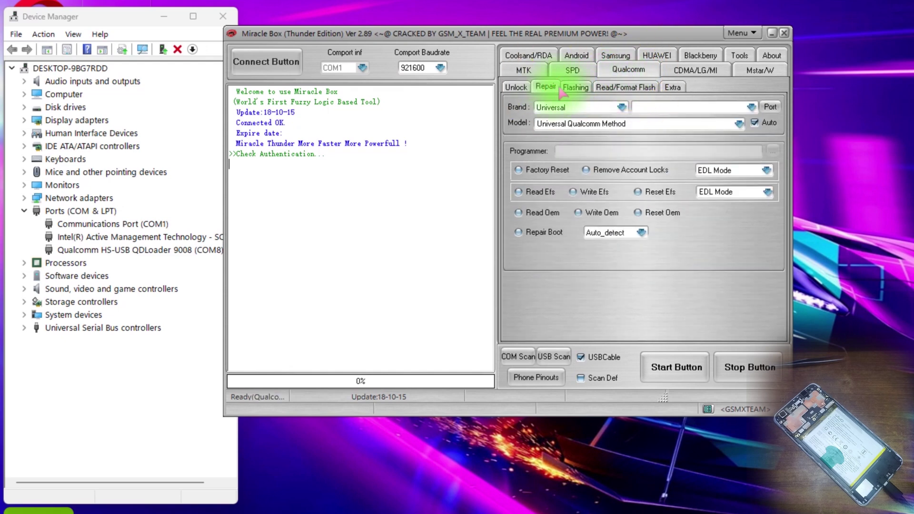
click(622, 86)
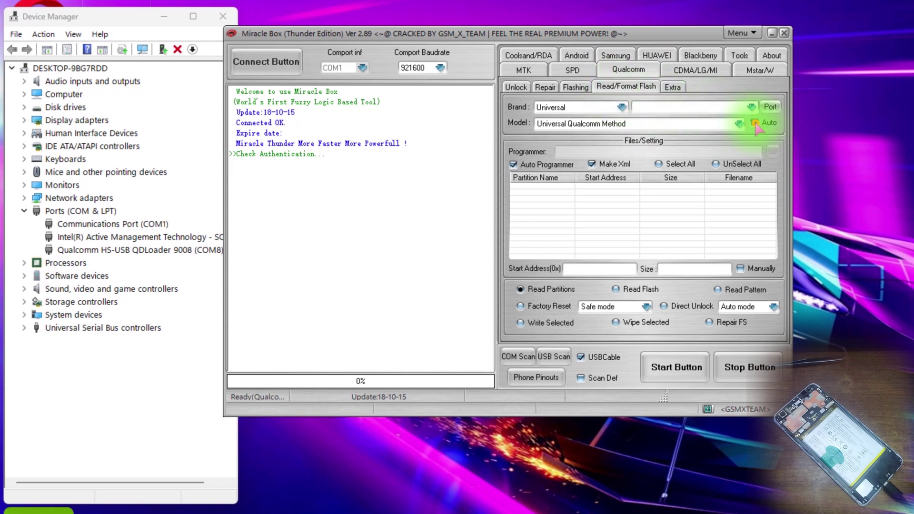
Set the brand to VIVO and the model to VIVO Y71.
click(612, 108)
click(575, 143)
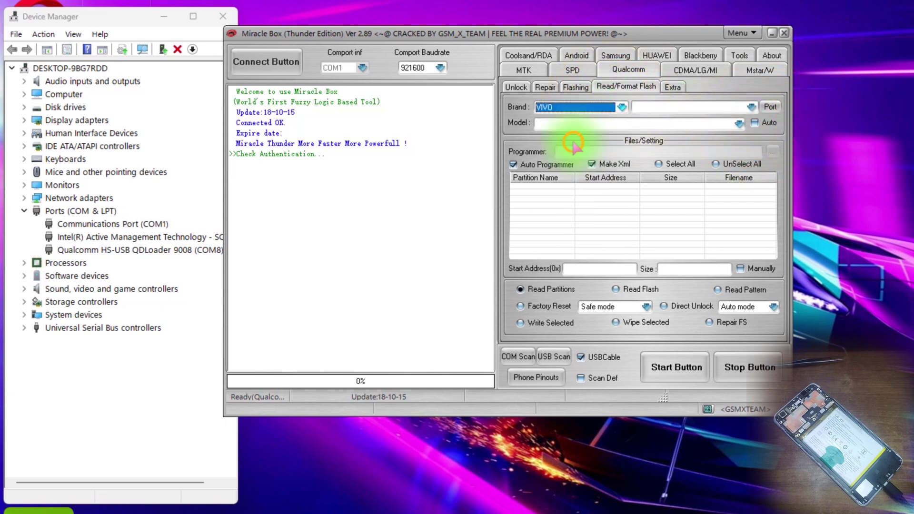
click(740, 124)
drag(740, 143, 739, 256)
click(572, 214)
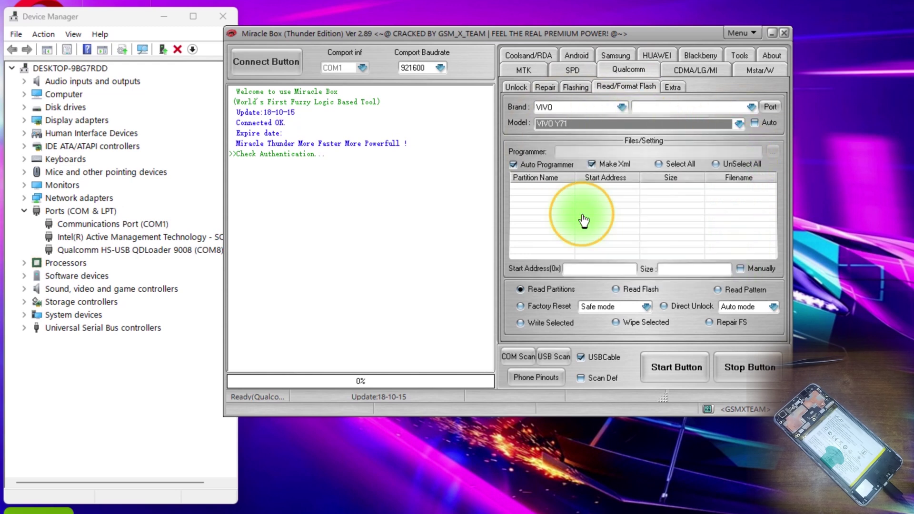
Choose Factory Reset in Safe mode on the COM8 QDLoader port.
click(543, 308)
click(594, 309)
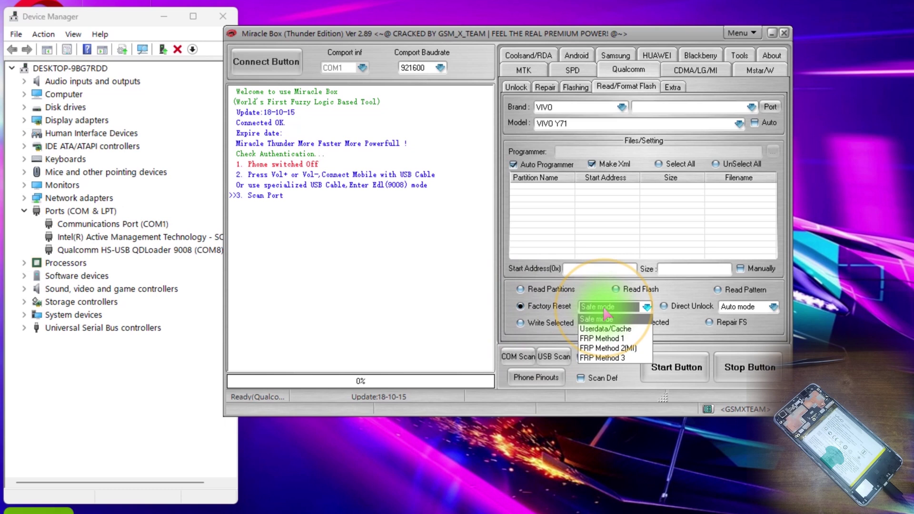
click(600, 318)
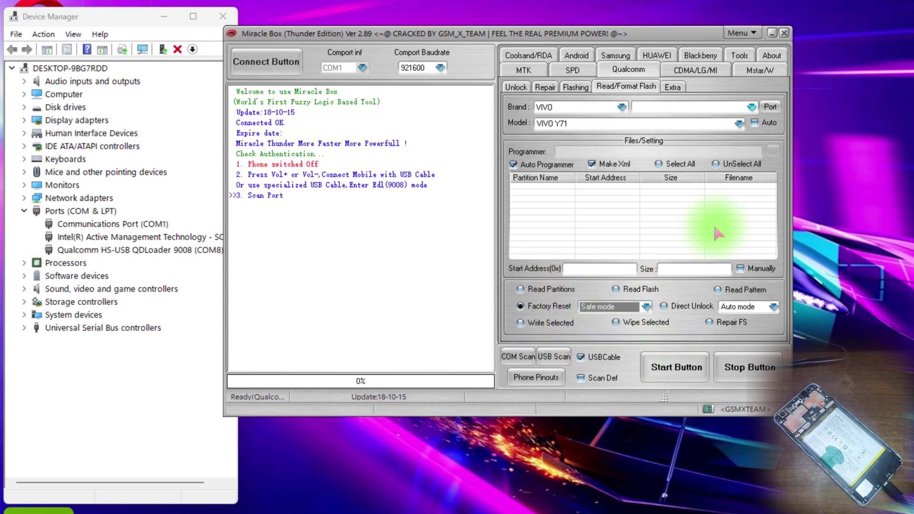
click(751, 107)
click(715, 122)
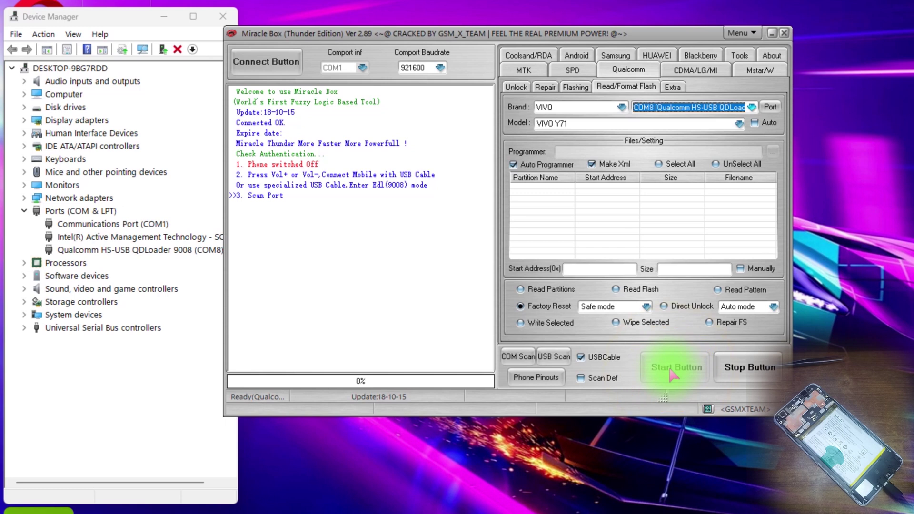
Start the VIVO Y71 factory reset on COM8.
click(673, 376)
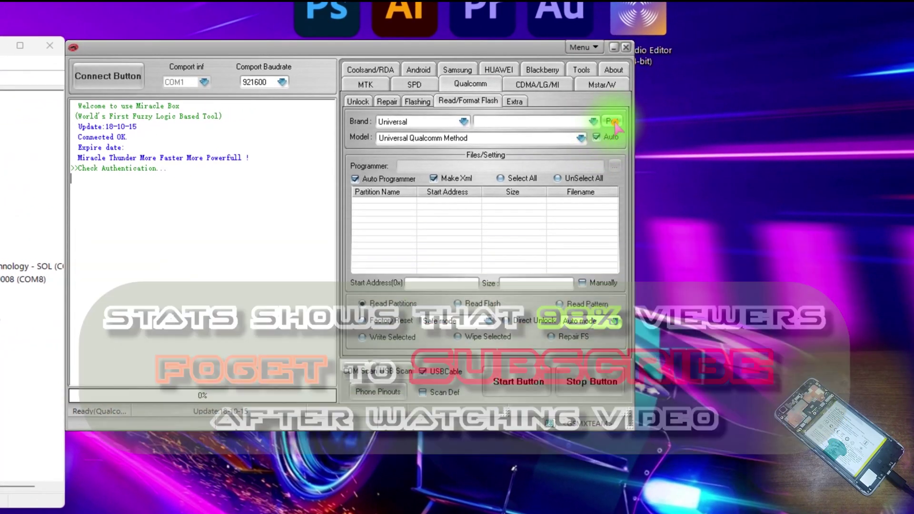
Turn off Auto and Auto Programmer, load the Vivo Y71 firehose .mbn, and choose Factory Reset.
click(611, 136)
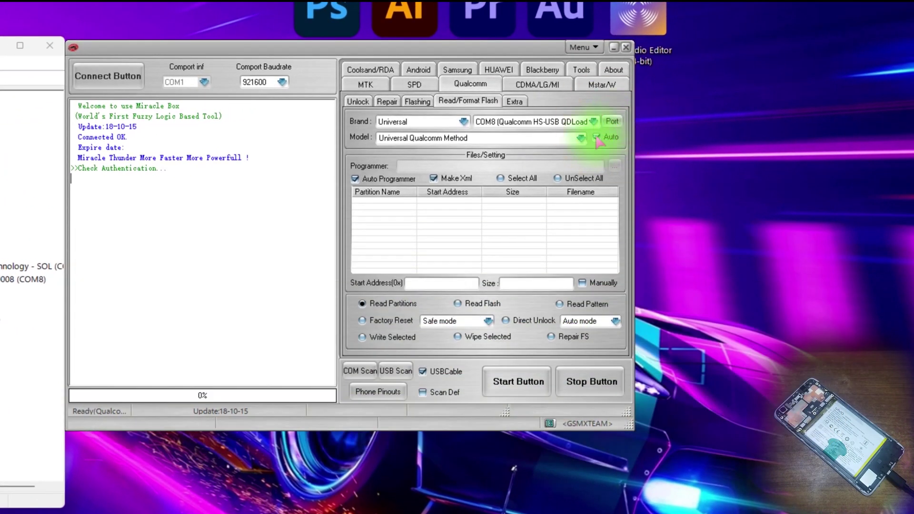
click(598, 138)
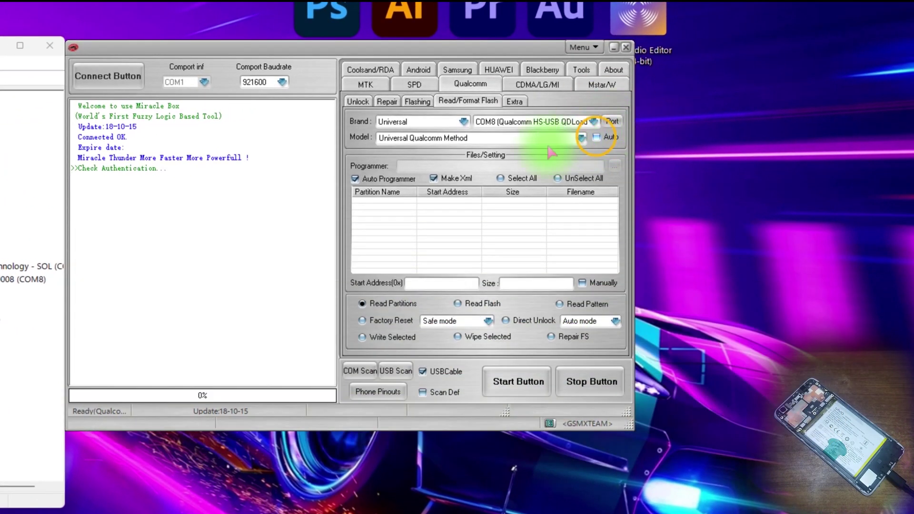
click(377, 182)
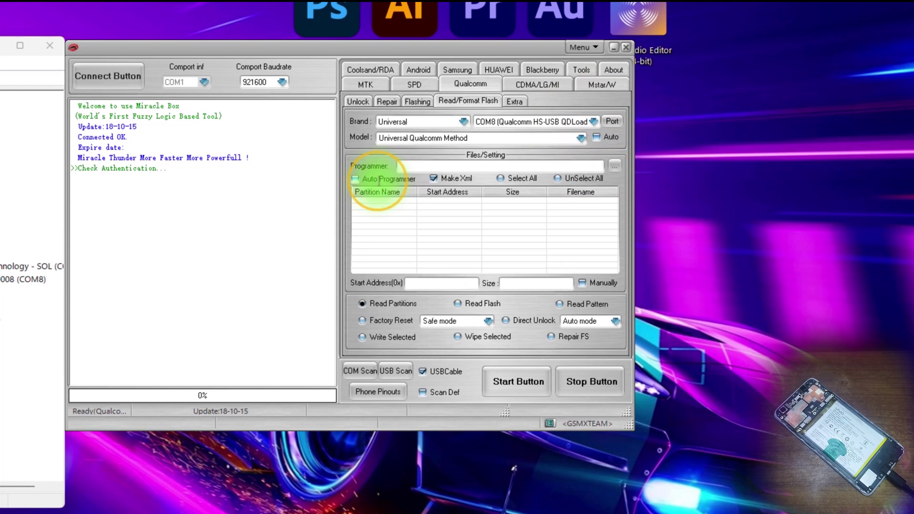
click(613, 166)
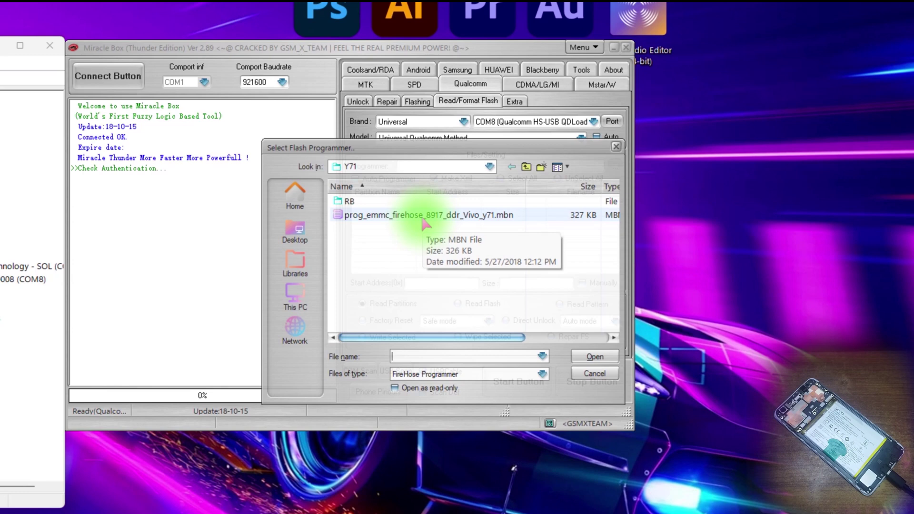
click(425, 218)
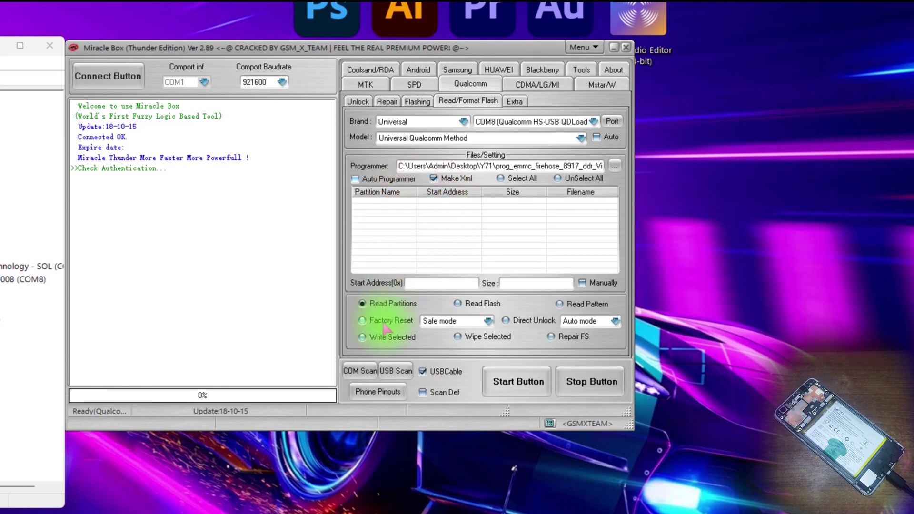
click(383, 324)
click(457, 321)
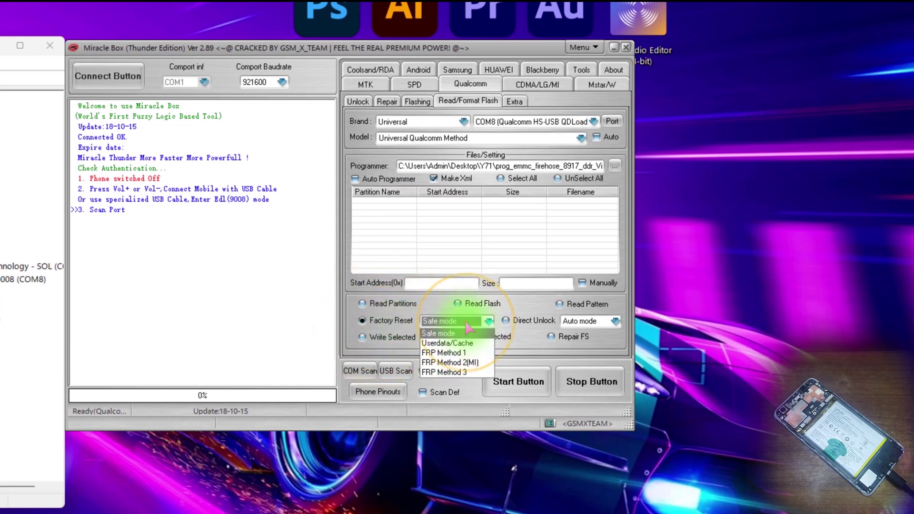
Keep Safe mode and run the factory reset until the log reports Done.
click(463, 328)
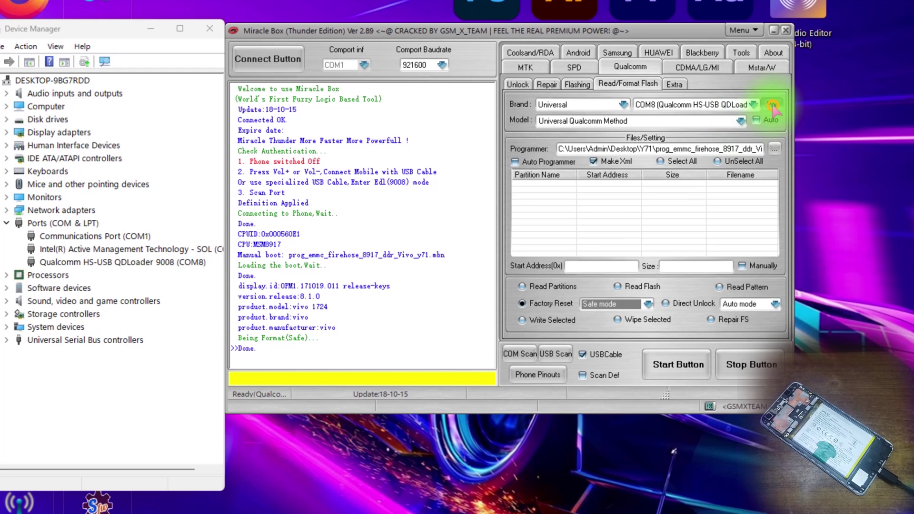
Change the Factory Reset mode to FRP Method 1 and start it.
click(606, 305)
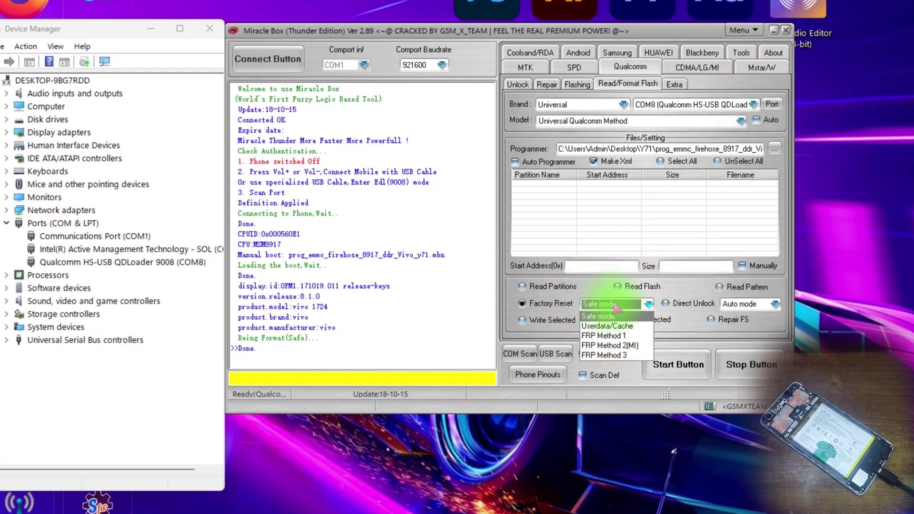
click(616, 309)
click(605, 336)
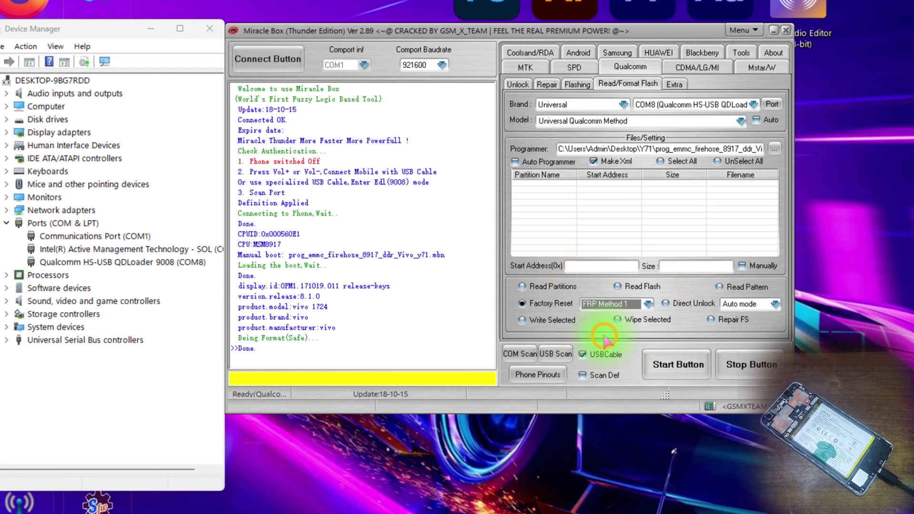
click(672, 366)
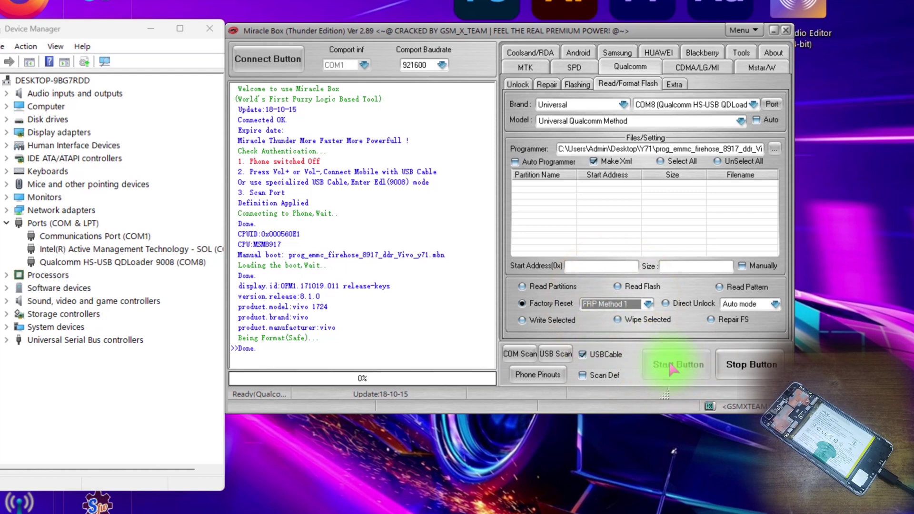